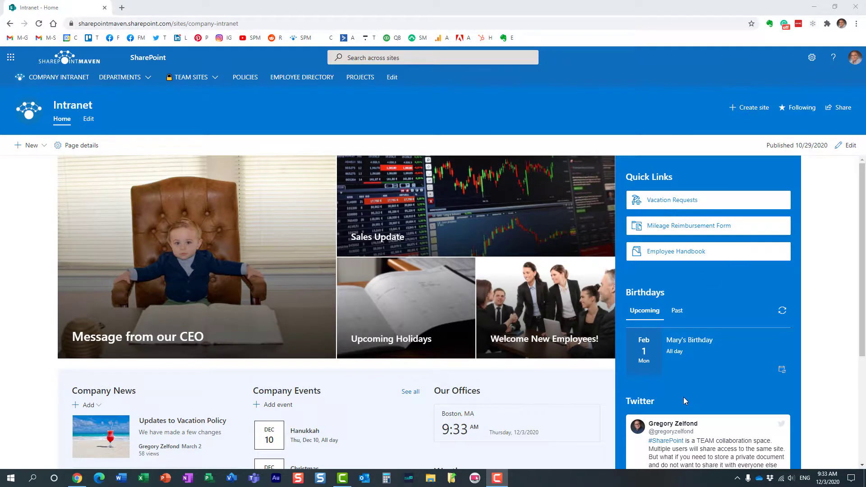
Step: Put the Intranet home page into edit mode
scroll(684, 397, down, 1)
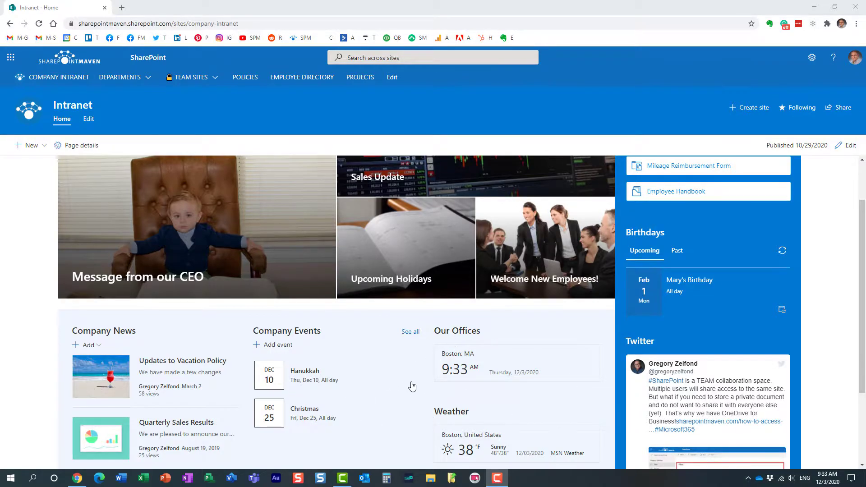
scroll(413, 387, up, 1)
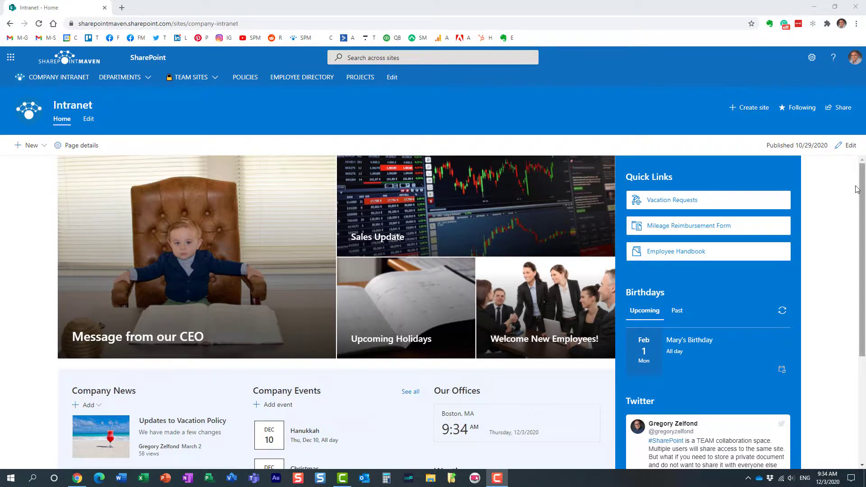
click(848, 147)
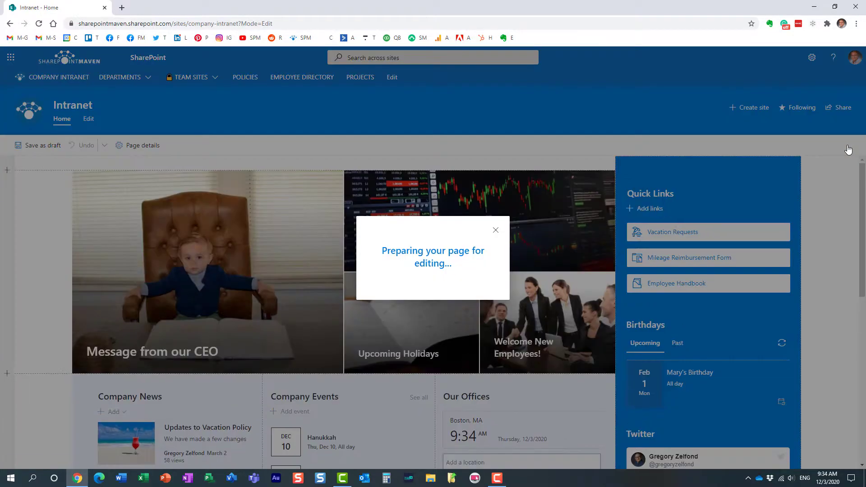
scroll(350, 304, down, 6)
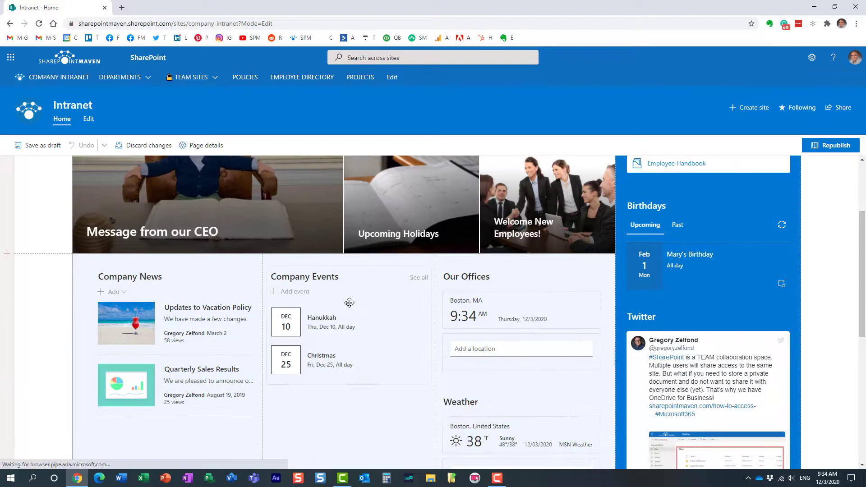
scroll(351, 304, down, 3)
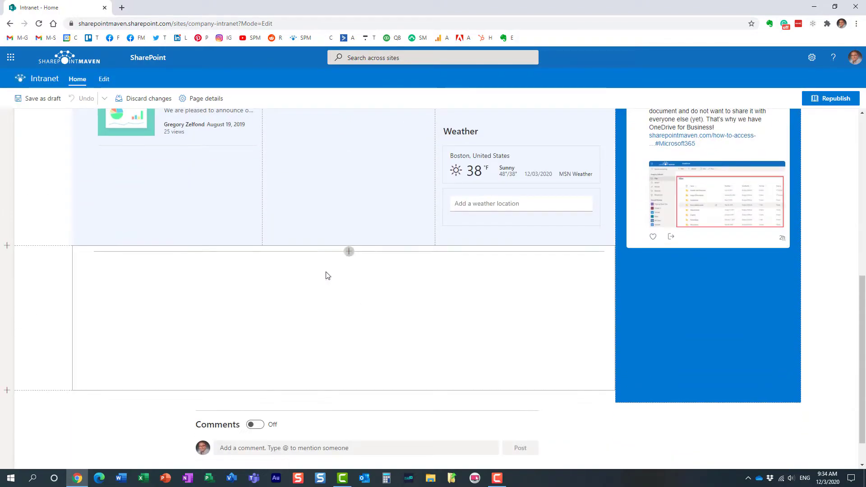
Step: Insert a My feed web part into the empty section below news, events and weather
click(349, 251)
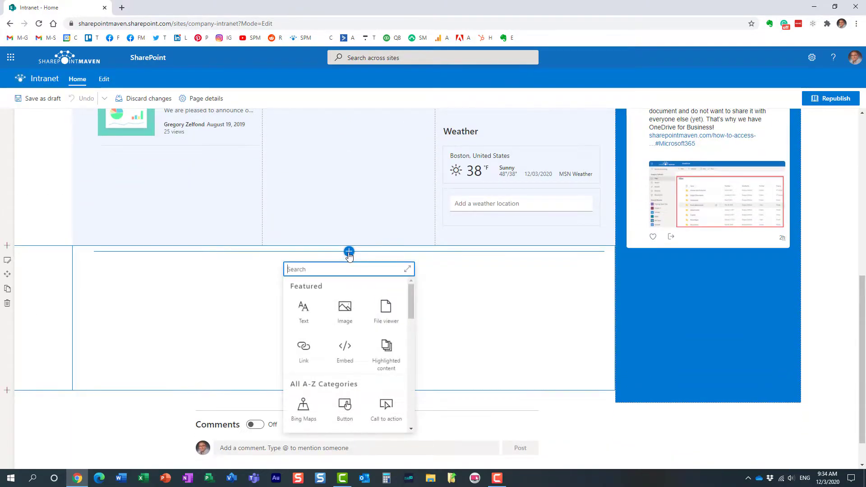
drag(410, 301, 412, 357)
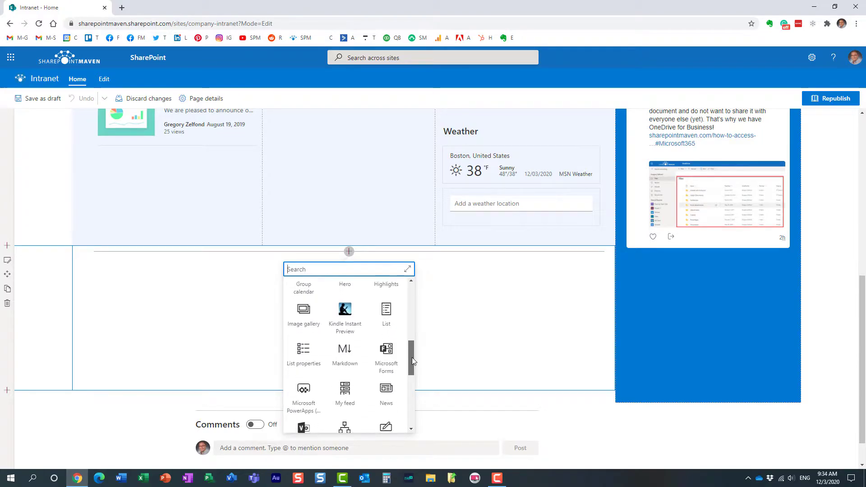
click(345, 382)
scroll(327, 291, up, 4)
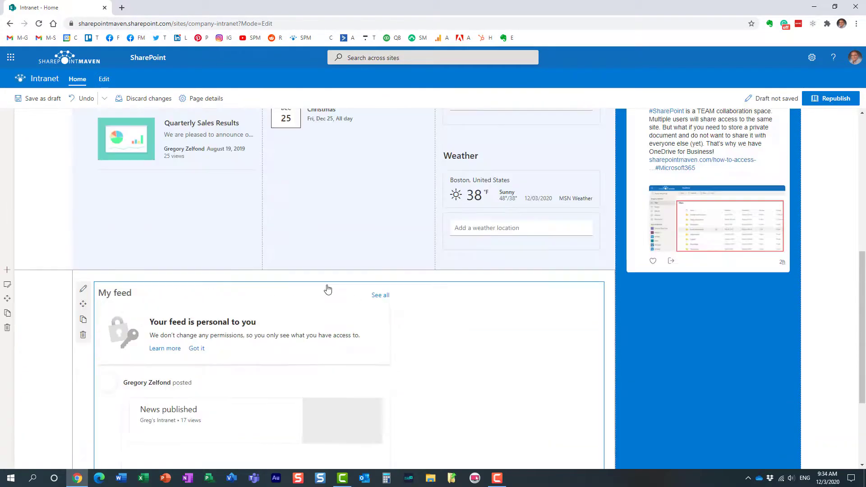
scroll(352, 345, down, 1)
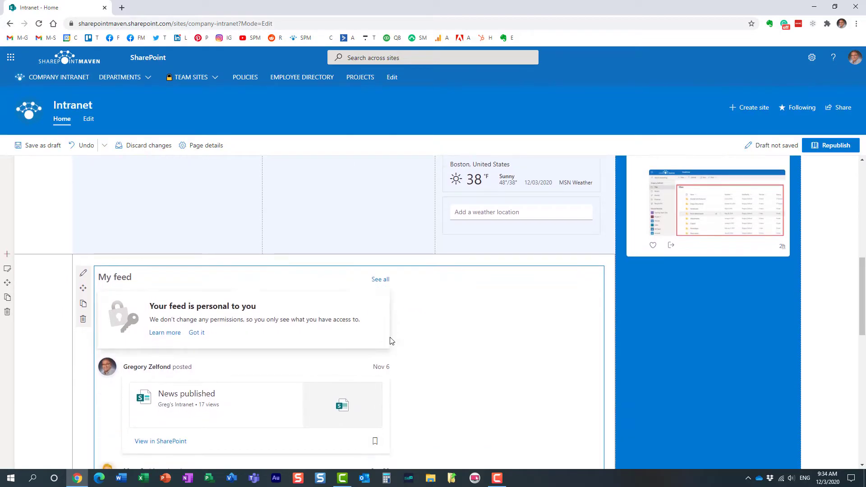
scroll(421, 354, down, 2)
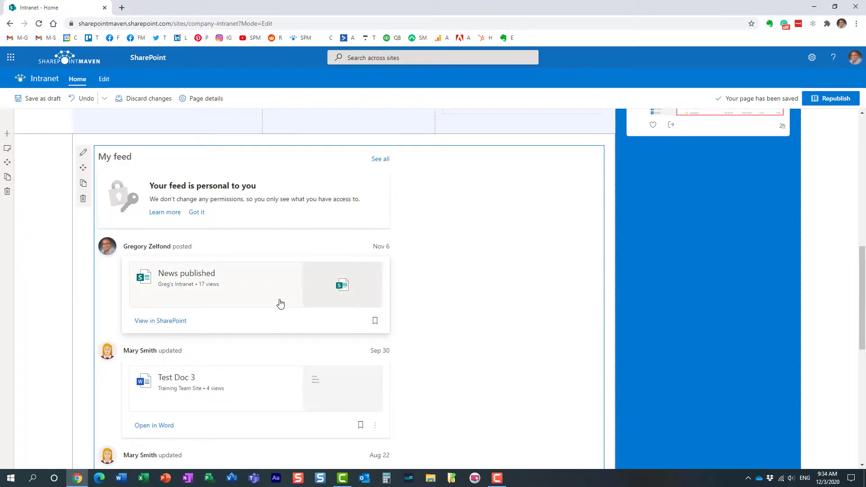
scroll(293, 323, up, 1)
scroll(293, 323, up, 1)
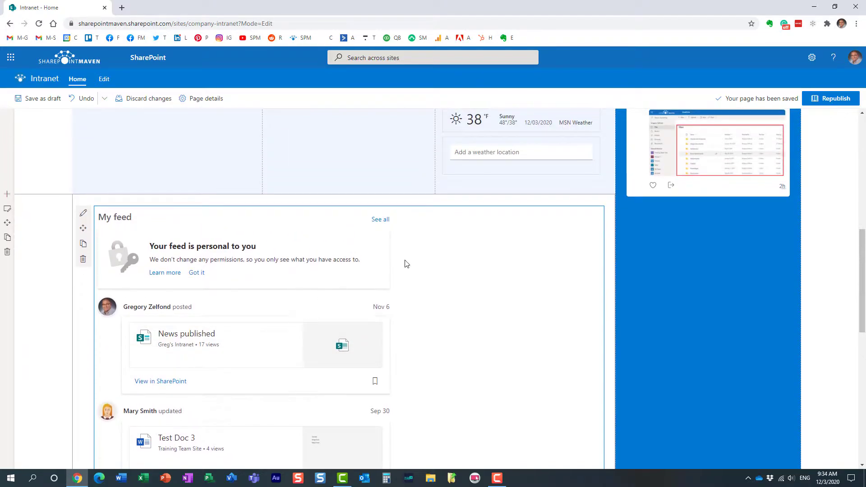
Step: Republish the home page with the new My feed web part and check the signed-in account card
click(835, 104)
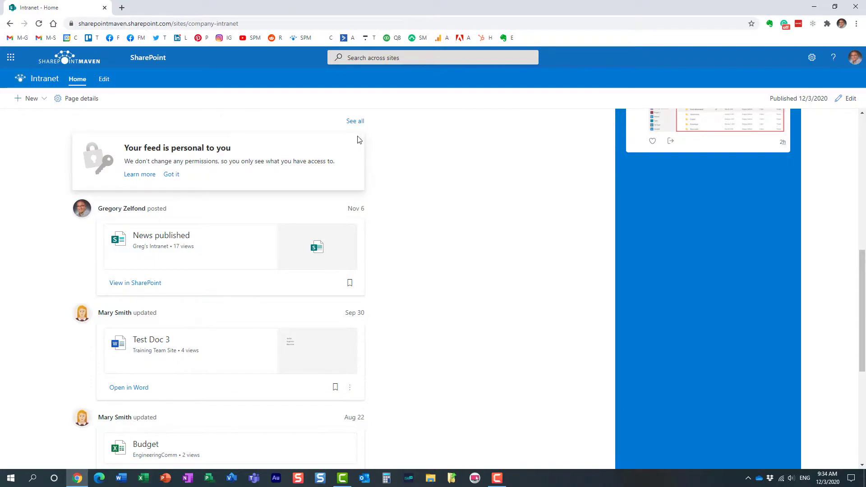
click(856, 59)
click(856, 58)
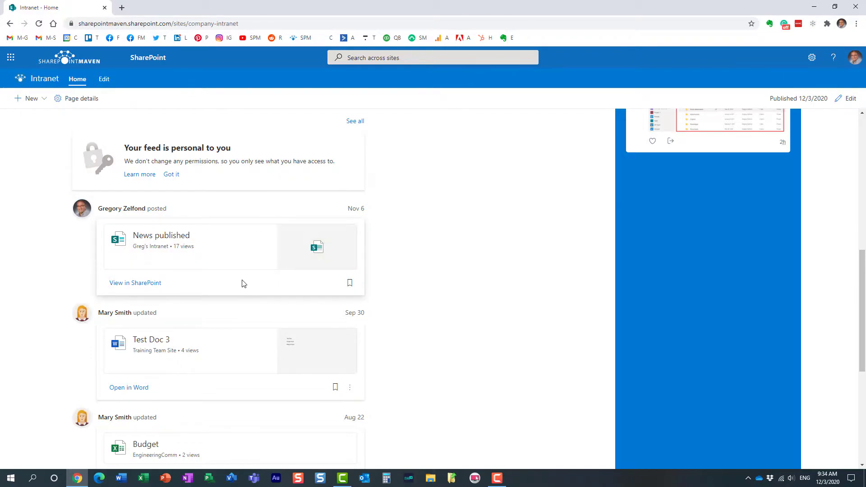
Step: Scroll through the published page to review the My feed activity list
scroll(221, 293, down, 4)
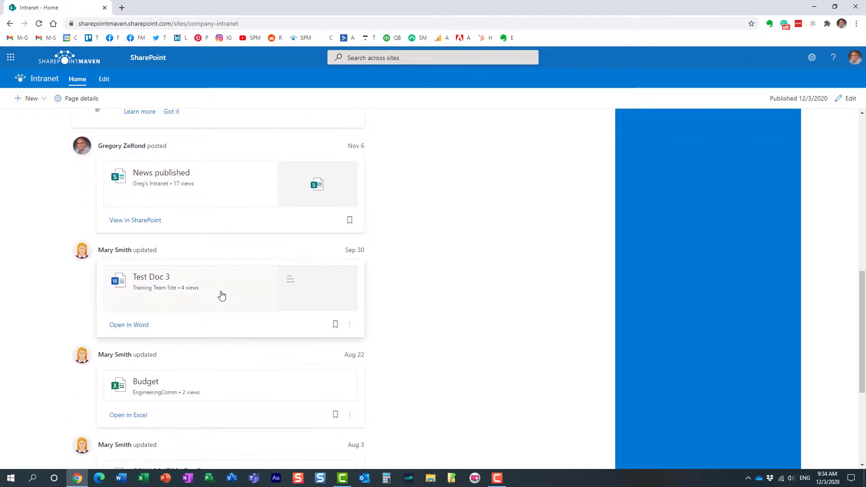
scroll(222, 294, down, 2)
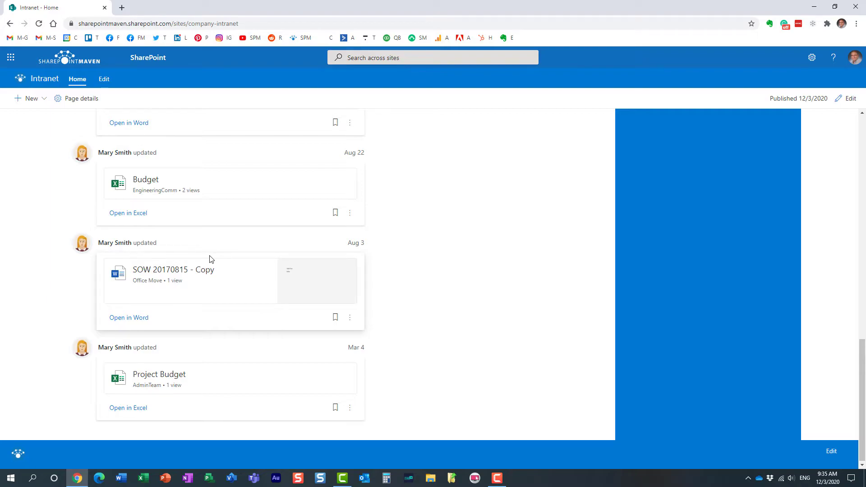
scroll(212, 296, up, 3)
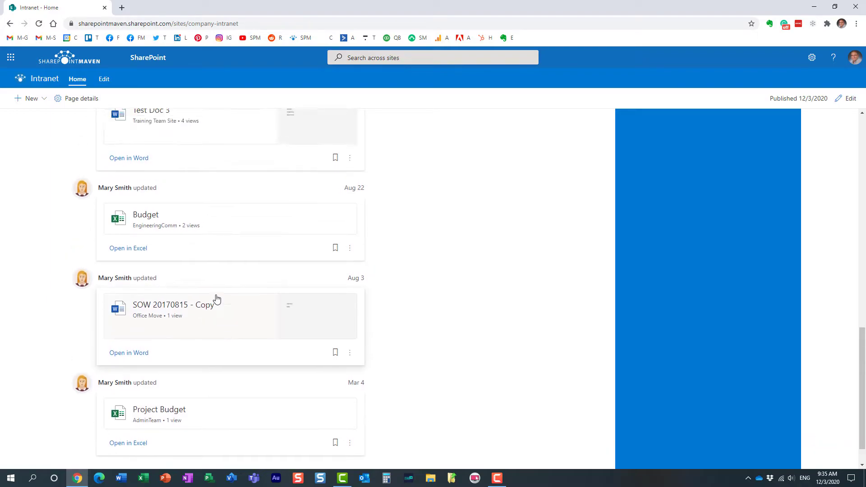
scroll(208, 293, up, 3)
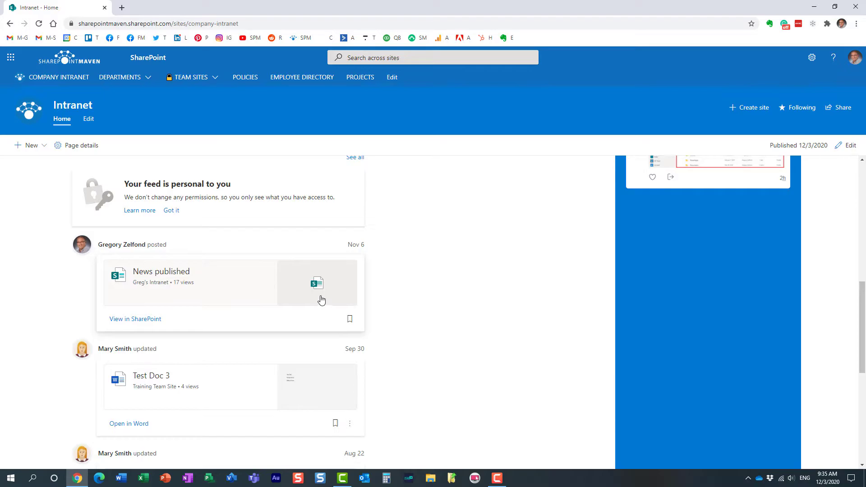
scroll(322, 297, down, 2)
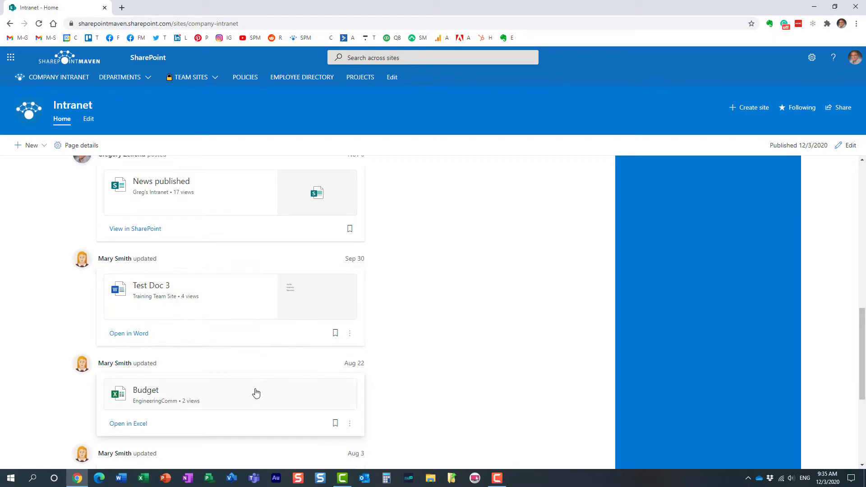
scroll(278, 408, up, 1)
scroll(280, 402, up, 5)
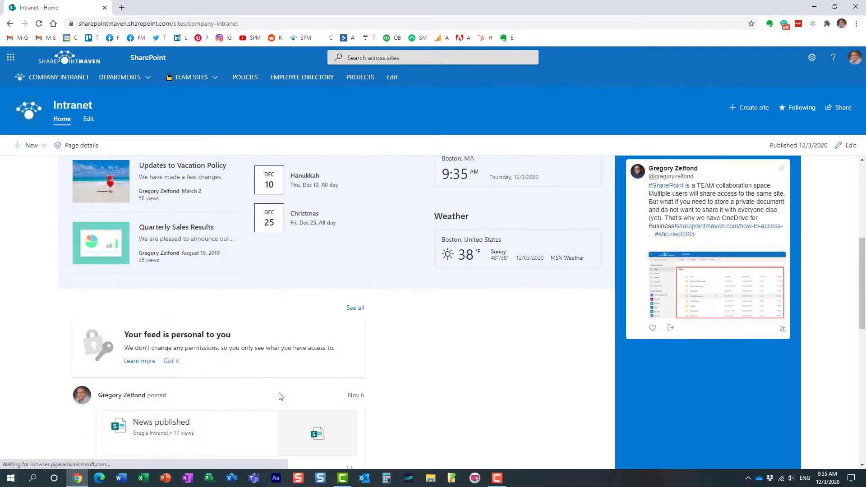
scroll(316, 379, down, 1)
Step: Reopen the Intranet home page for editing
click(849, 99)
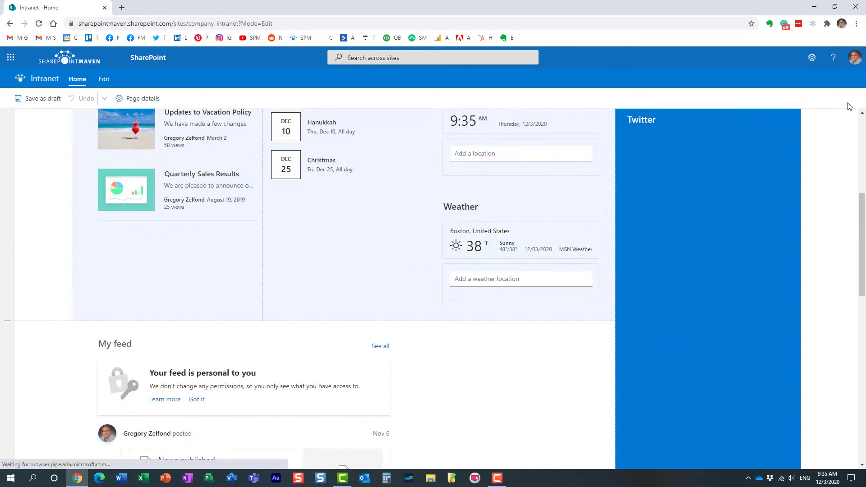
scroll(197, 383, down, 5)
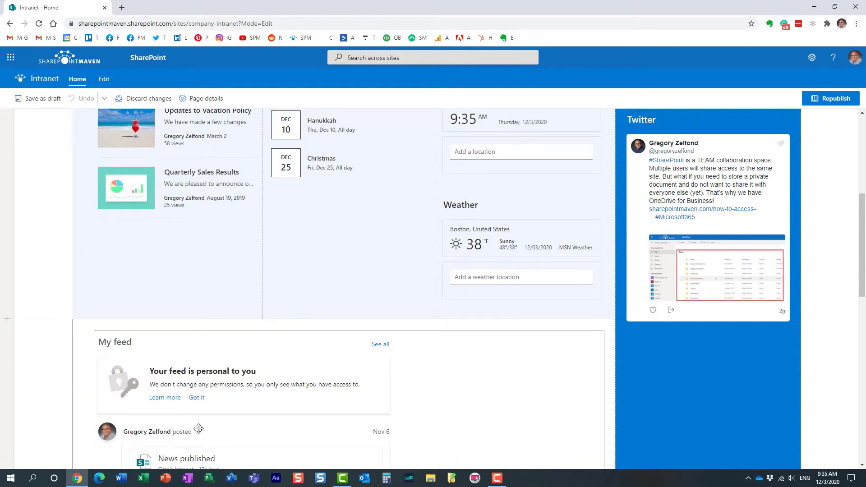
scroll(203, 424, down, 5)
scroll(188, 276, up, 2)
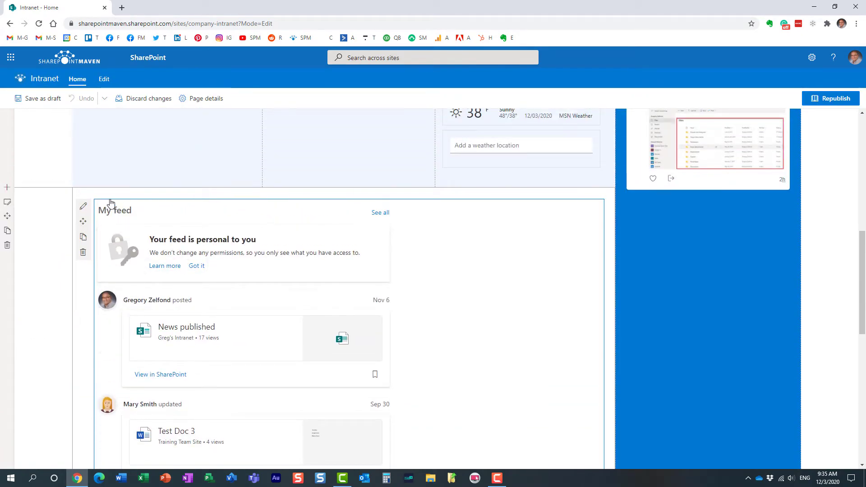
Step: In the My feed settings, set Maximum number of items to 10 and Include SharePoint news to No
click(83, 208)
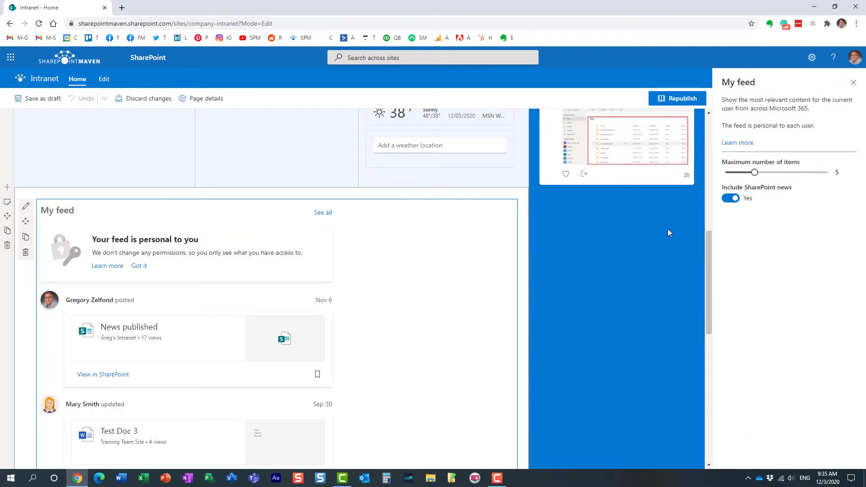
drag(755, 173, 793, 183)
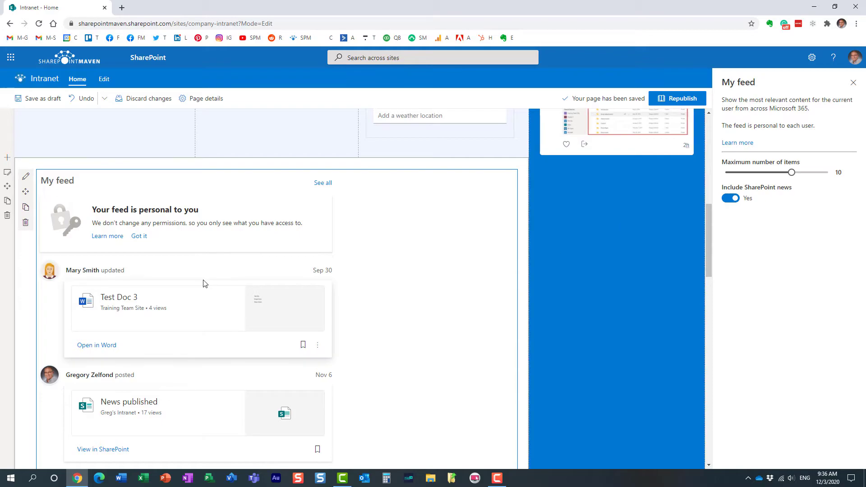
scroll(184, 367, down, 6)
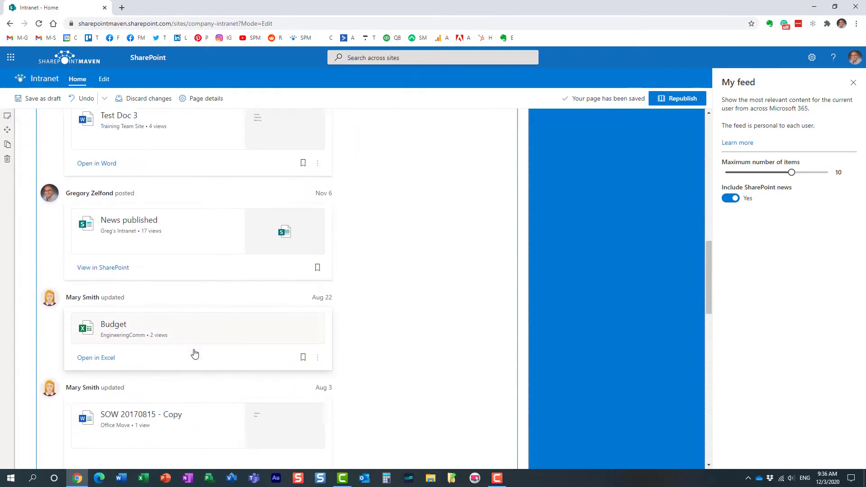
scroll(194, 356, up, 3)
scroll(195, 358, up, 5)
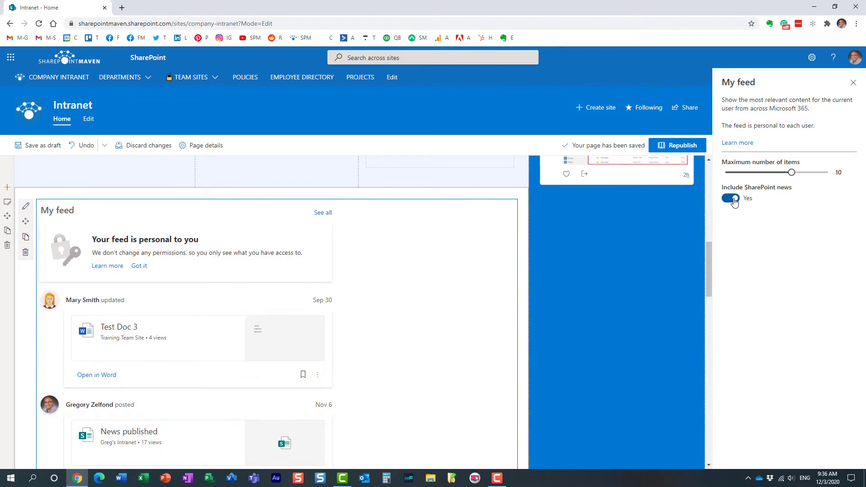
click(731, 199)
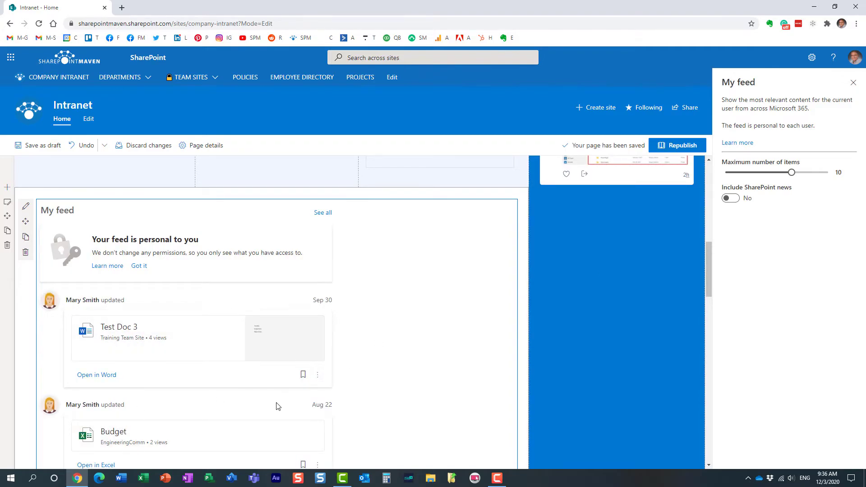
scroll(269, 409, down, 1)
scroll(269, 409, down, 6)
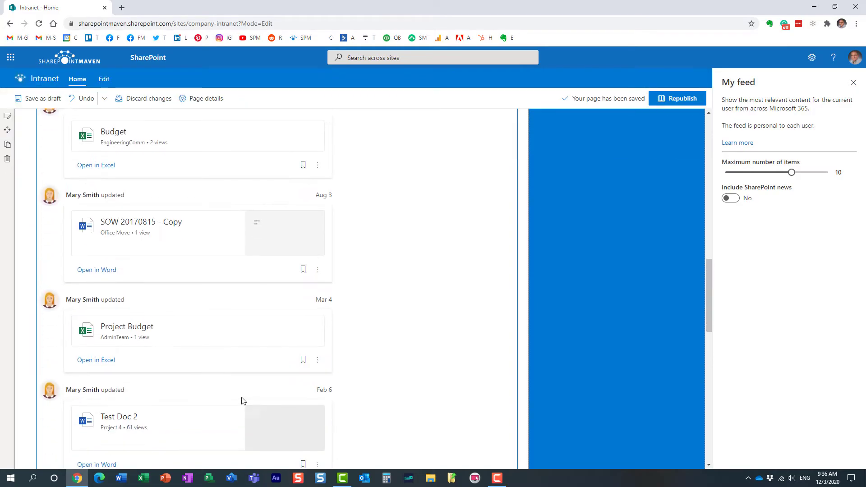
scroll(239, 402, down, 2)
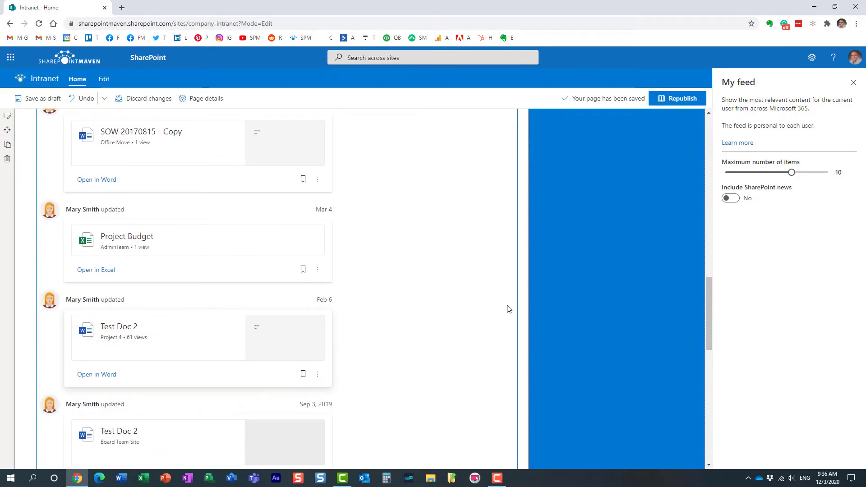
Step: Republish the home page with the updated My feed settings
click(675, 99)
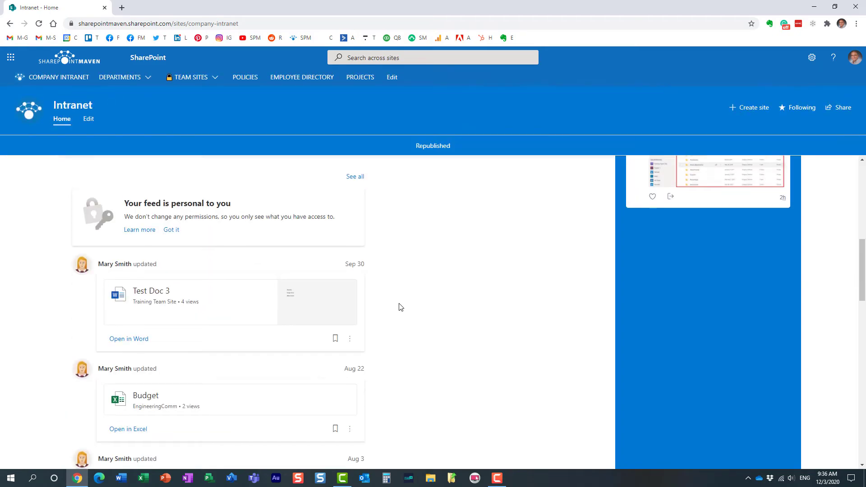
scroll(399, 307, up, 3)
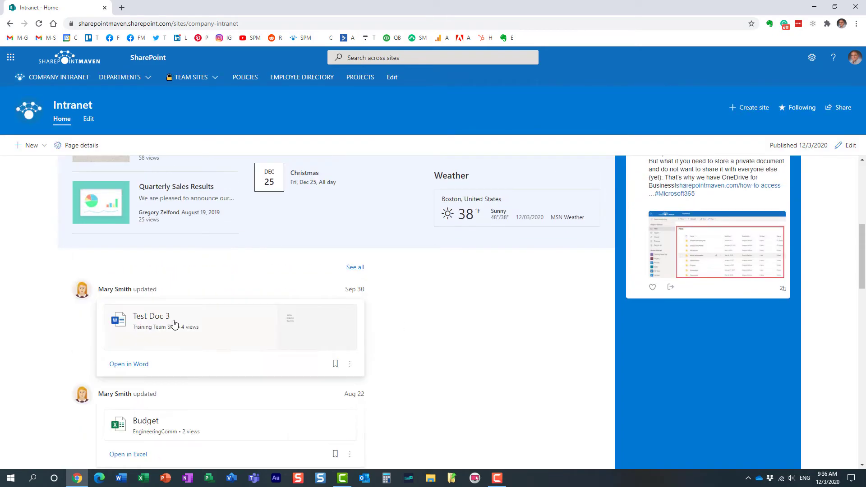
scroll(372, 307, down, 10)
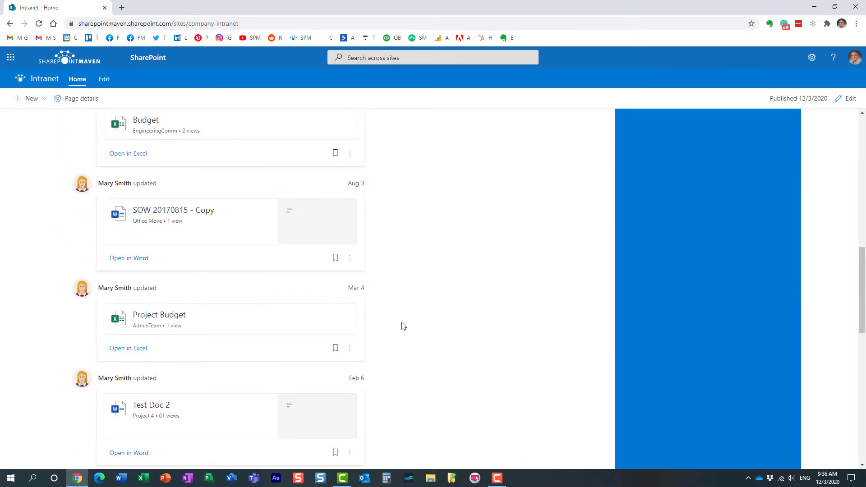
scroll(402, 326, up, 10)
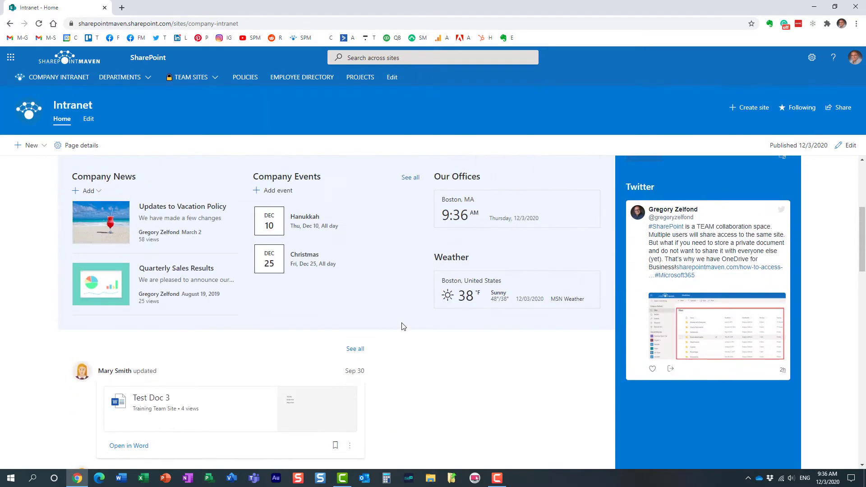
Step: Open the full My feed list from the web part's See all link
scroll(290, 353, down, 6)
scroll(296, 342, up, 8)
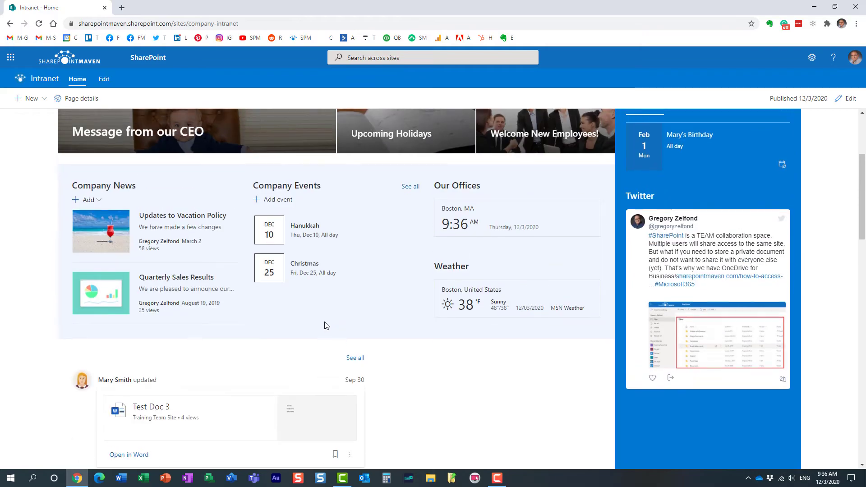
scroll(323, 325, down, 2)
click(360, 363)
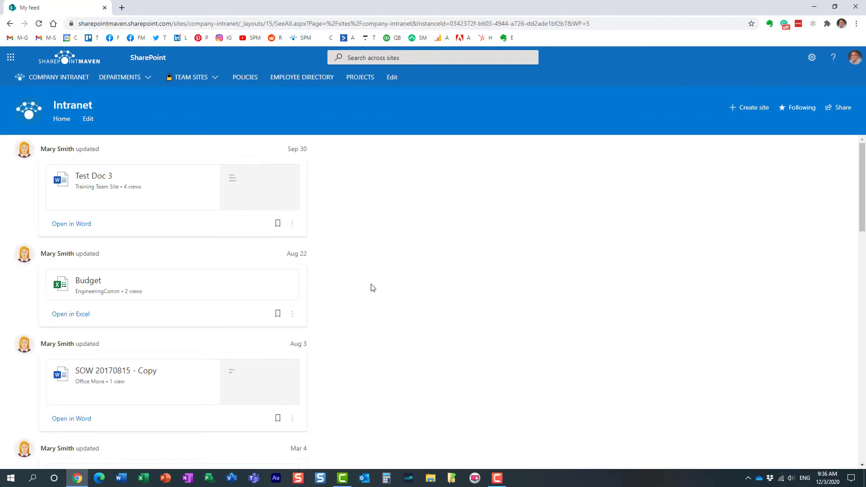
click(10, 24)
scroll(195, 353, down, 5)
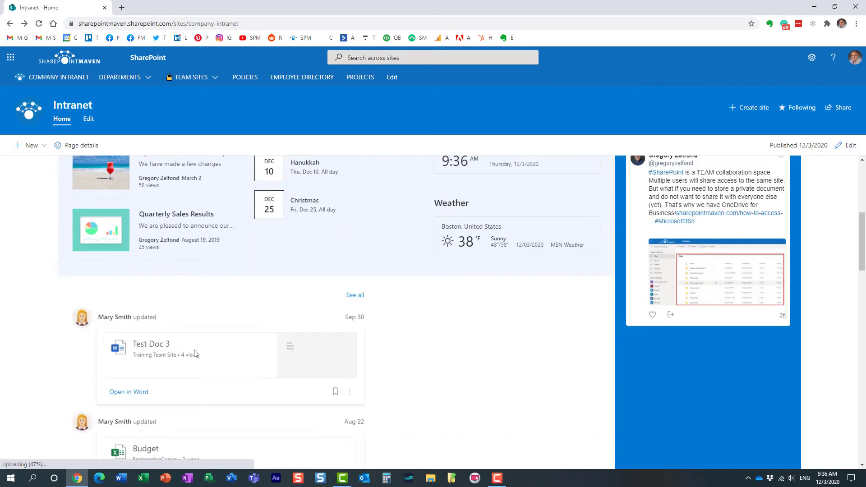
click(356, 295)
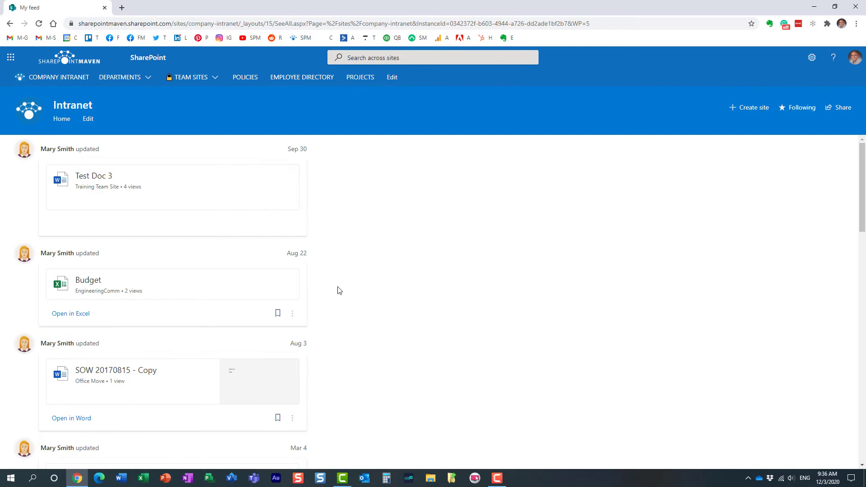
scroll(359, 267, down, 12)
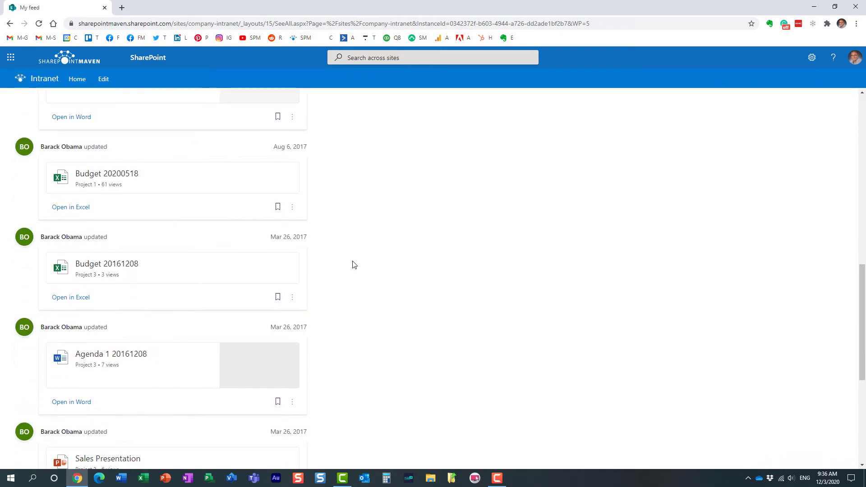
scroll(354, 265, down, 6)
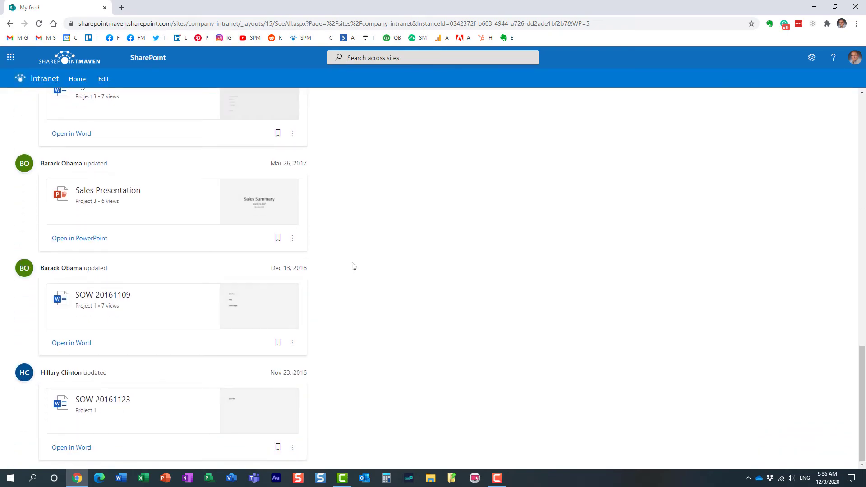
scroll(355, 273, up, 10)
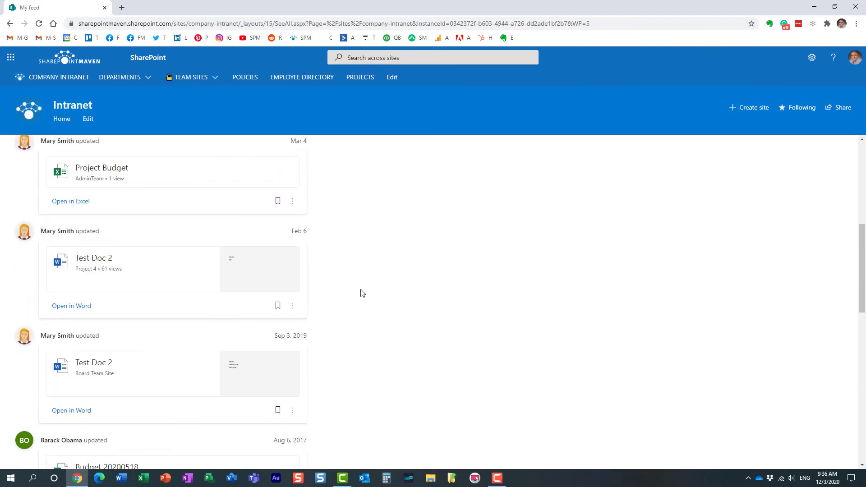
scroll(362, 295, up, 7)
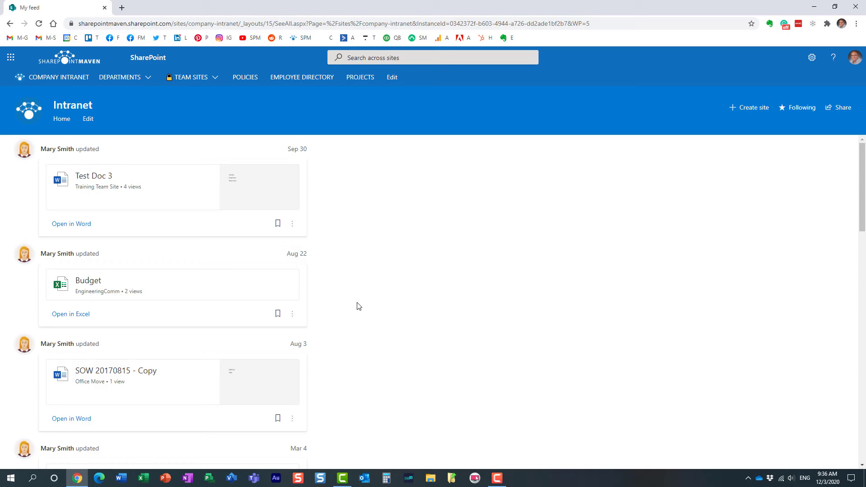
Step: Go back to the Intranet home page with the browser's Back button
click(10, 24)
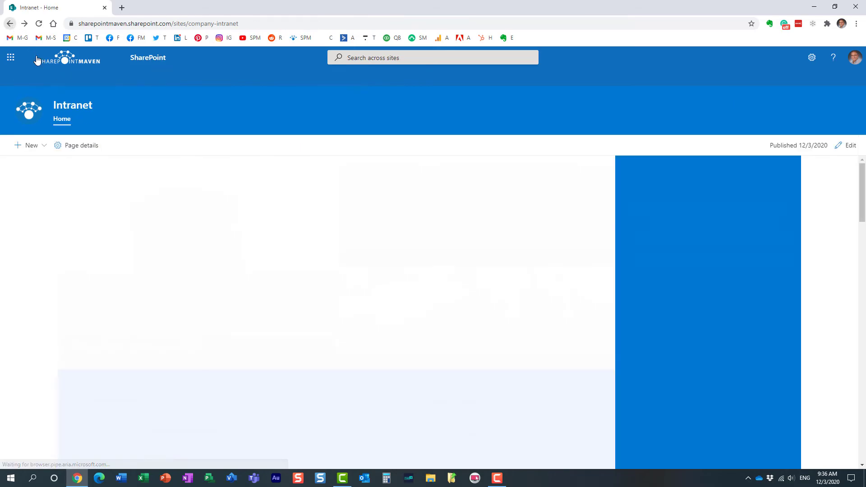